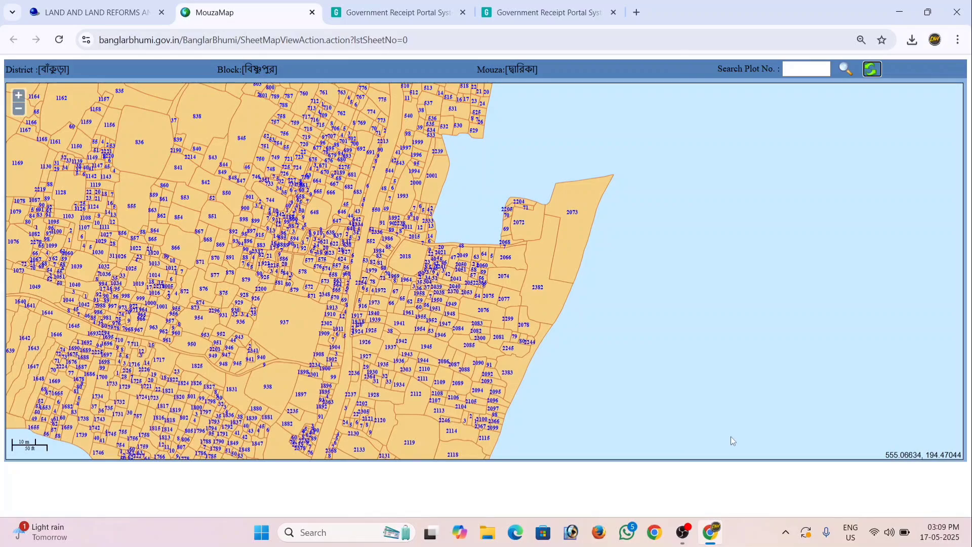
# Step: Close the open mouza map page and open the Mouza Map Request form from the Citizen Services service delivery options
pyautogui.hotkey('ctrl', 'w')
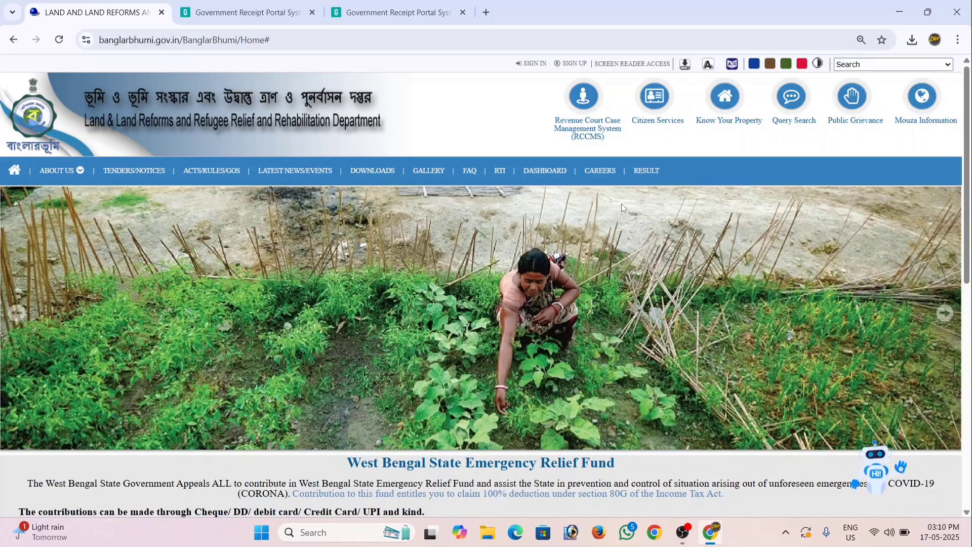
pyautogui.click(654, 107)
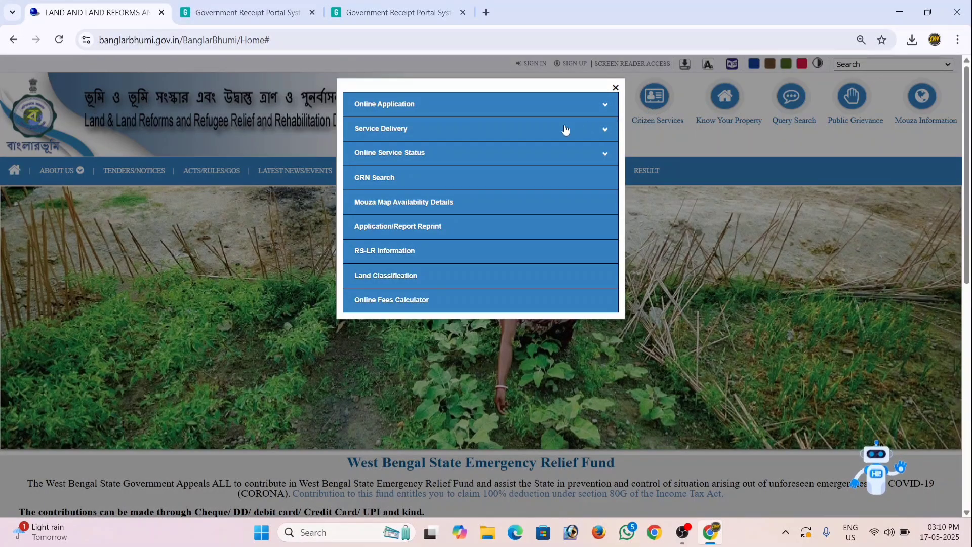
pyautogui.click(390, 136)
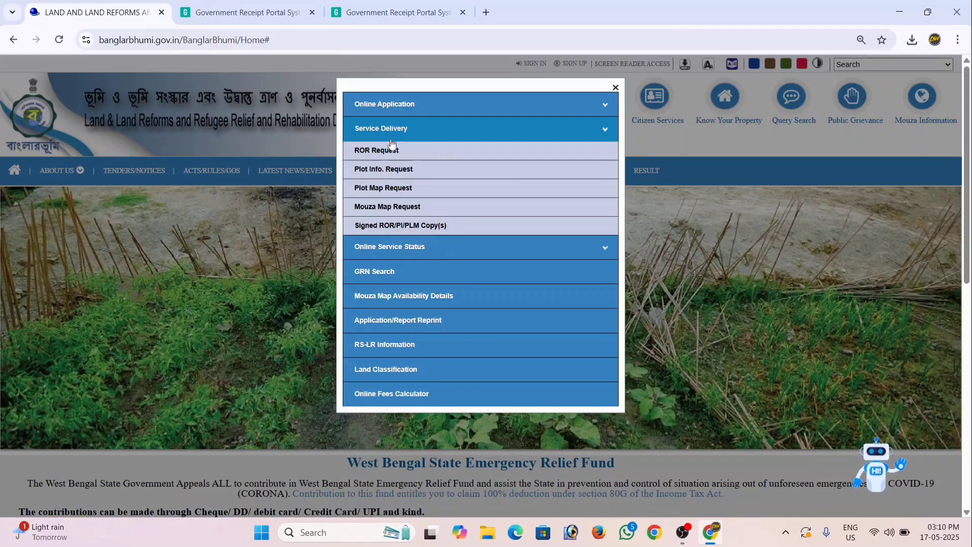
pyautogui.click(397, 207)
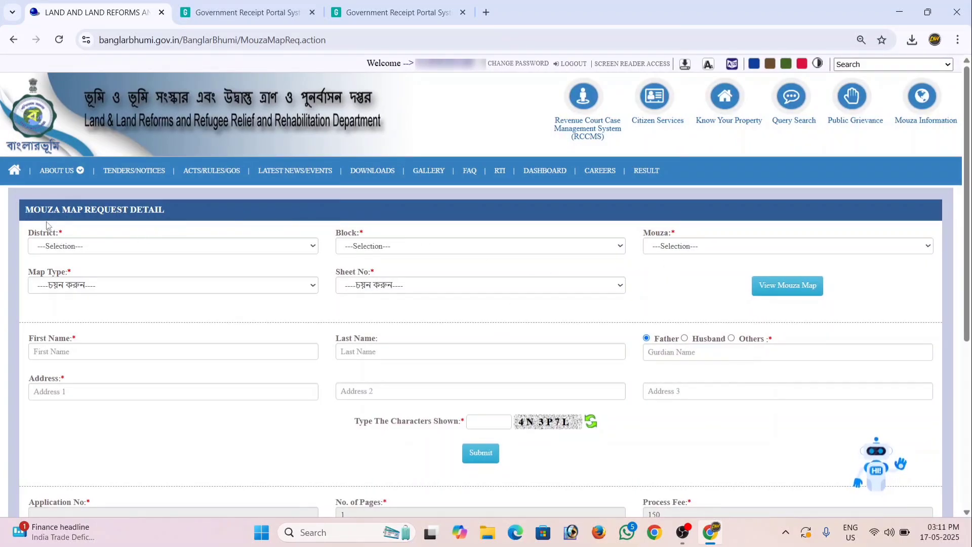
# Step: Set the map request's district to BANKURA and its block to BISHNUPUR
pyautogui.click(116, 251)
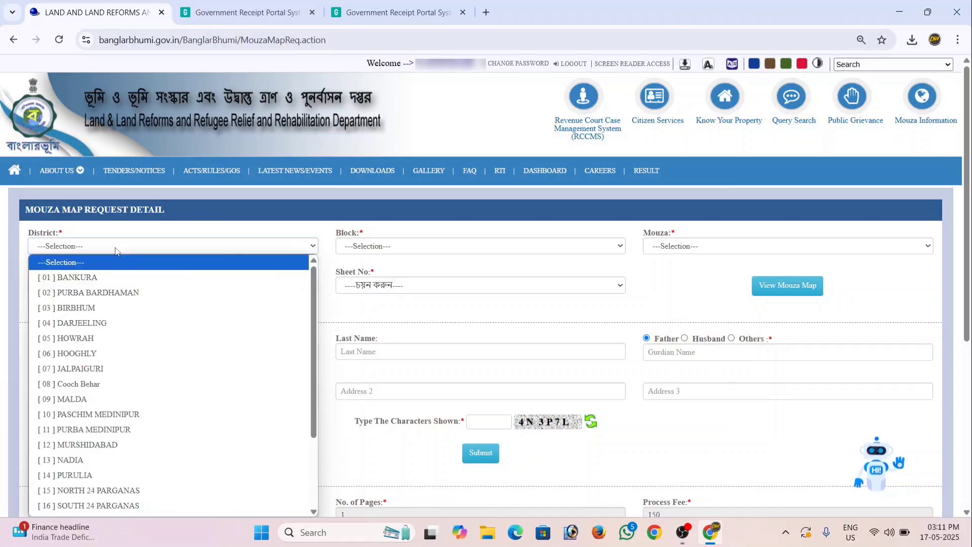
pyautogui.click(116, 279)
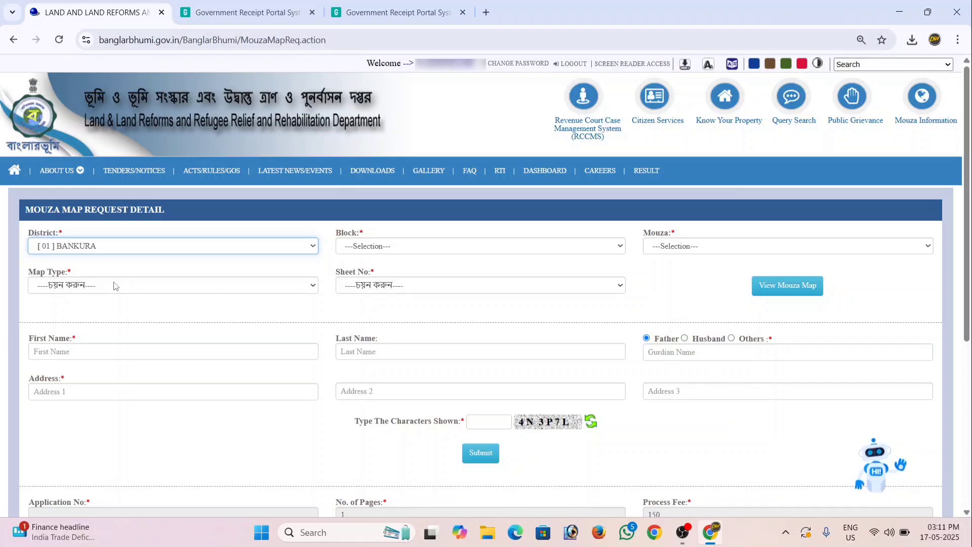
pyautogui.click(399, 247)
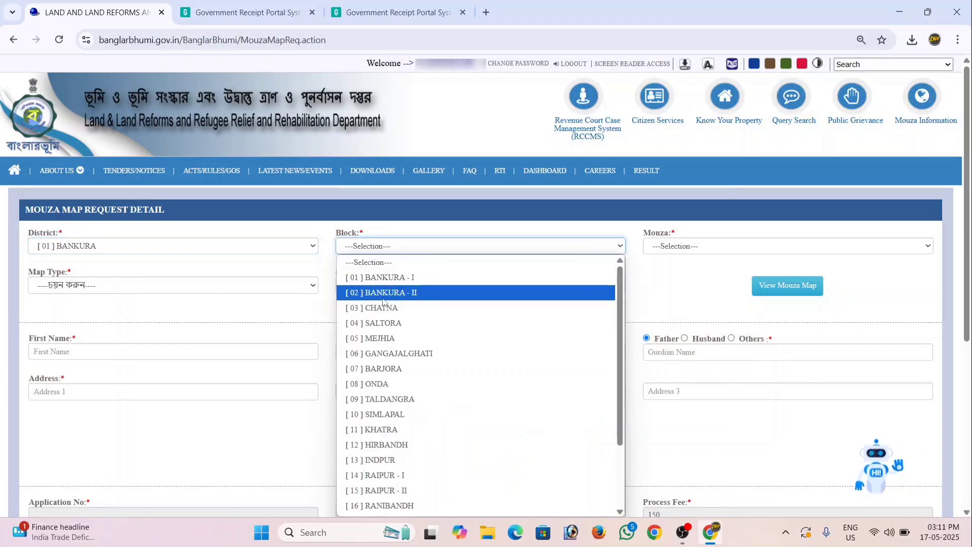
pyautogui.scroll(-2, 383, 302)
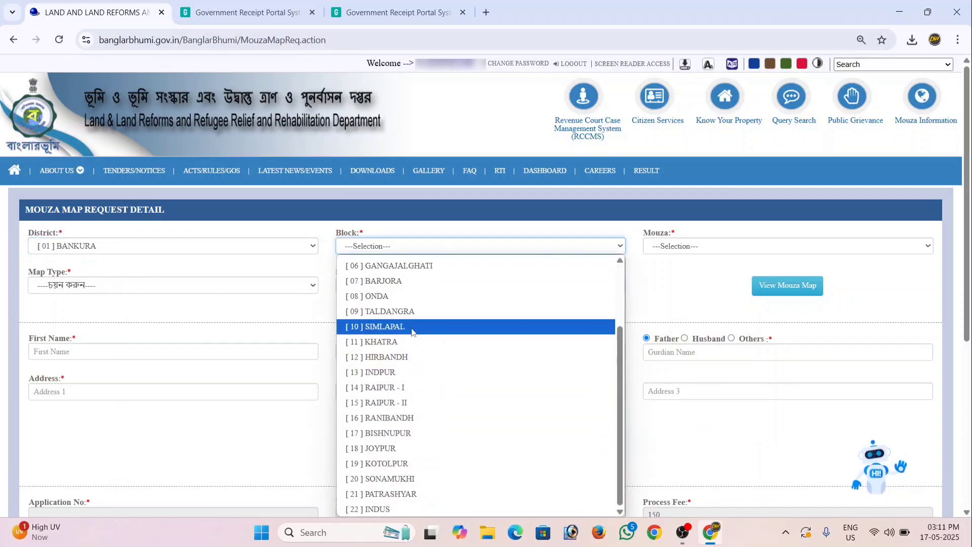
pyautogui.click(397, 434)
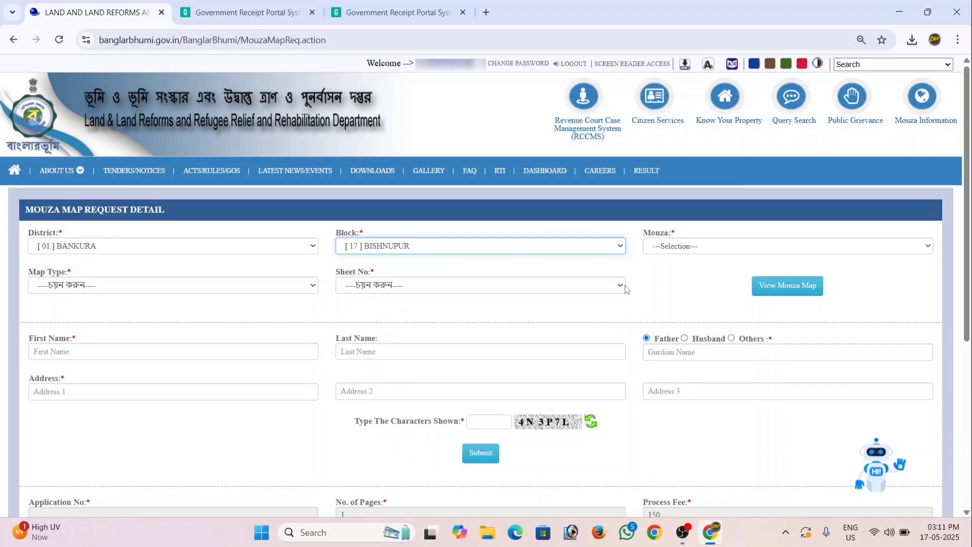
# Step: Select Dwarika (090) as the mouza for the map request
pyautogui.click(680, 248)
pyautogui.scroll(-20, 707, 374)
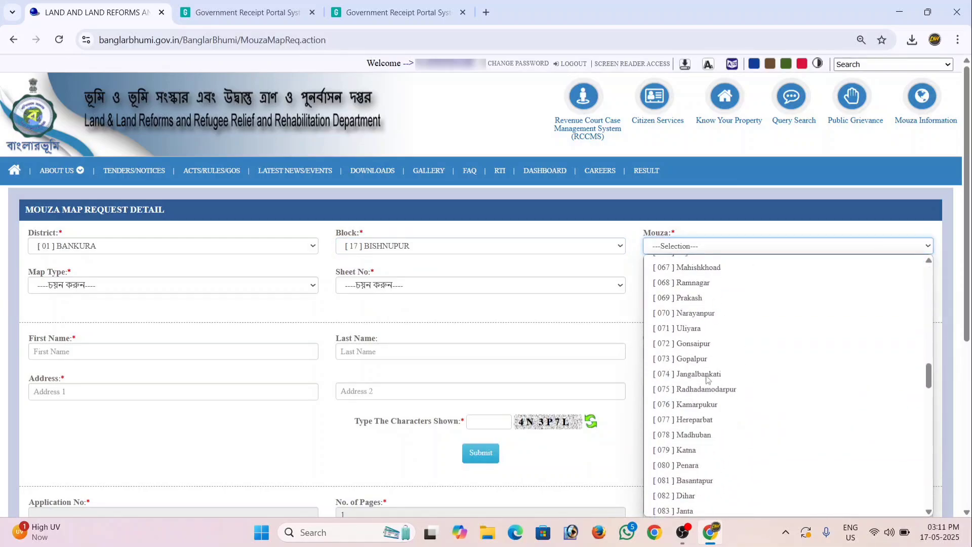
pyautogui.scroll(-8, 707, 379)
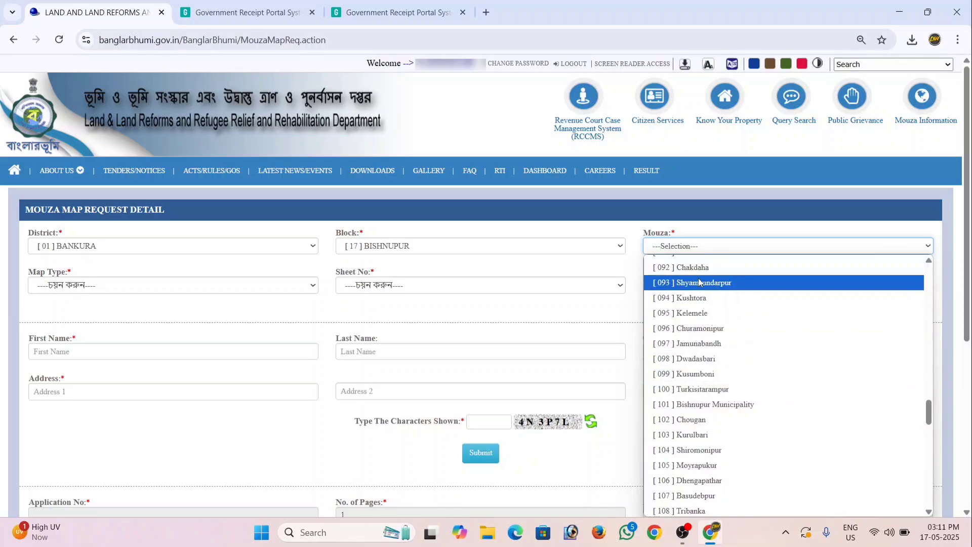
pyautogui.scroll(3, 697, 283)
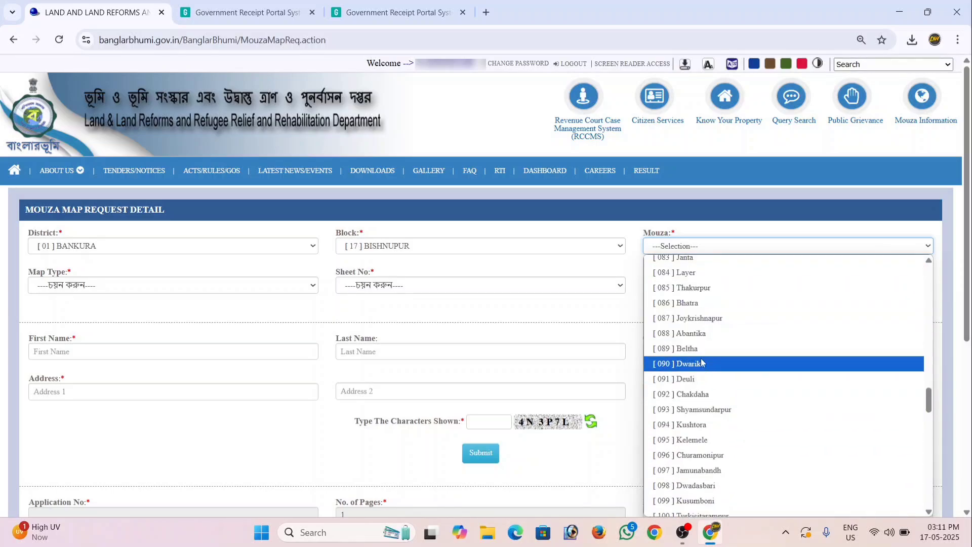
pyautogui.click(701, 369)
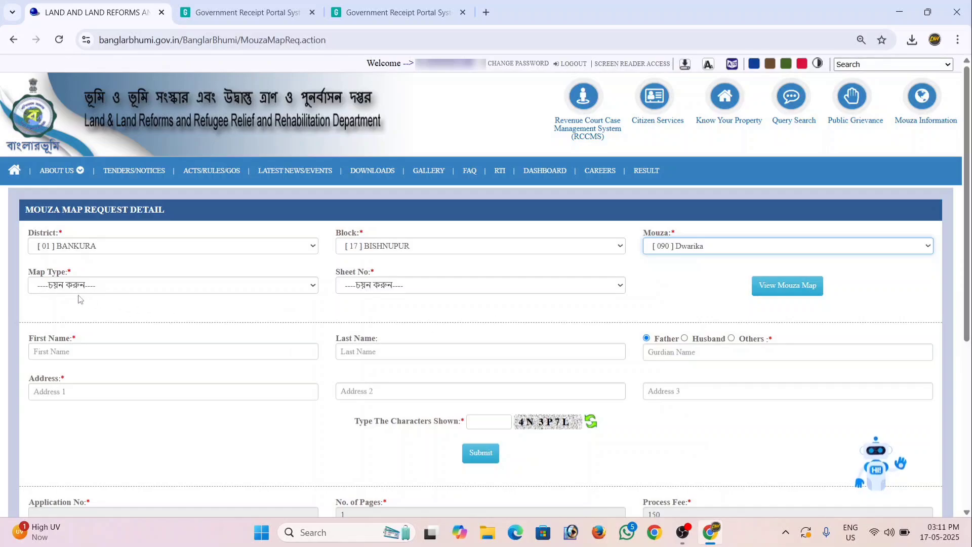
# Step: Set the map type to LR and the sheet number to 0, and view the mouza map
pyautogui.click(63, 287)
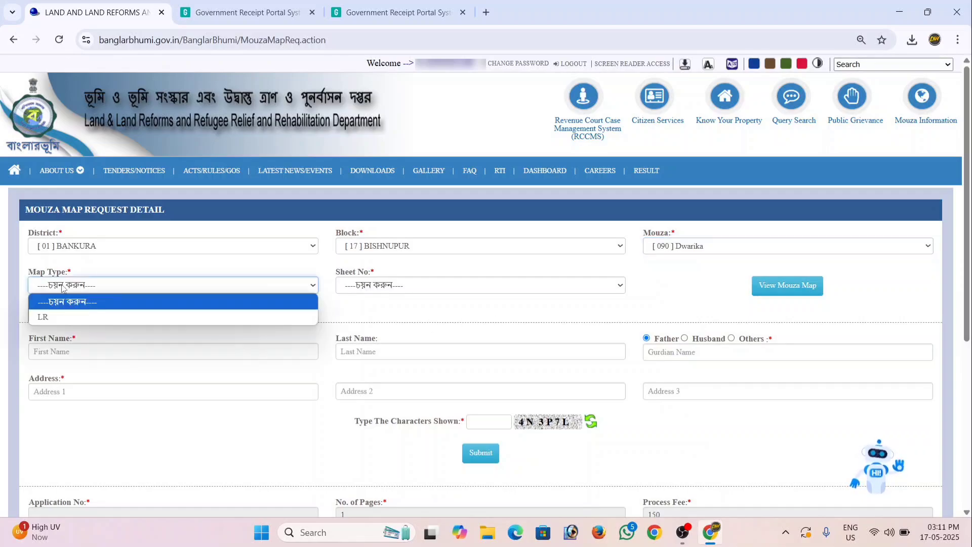
pyautogui.click(57, 317)
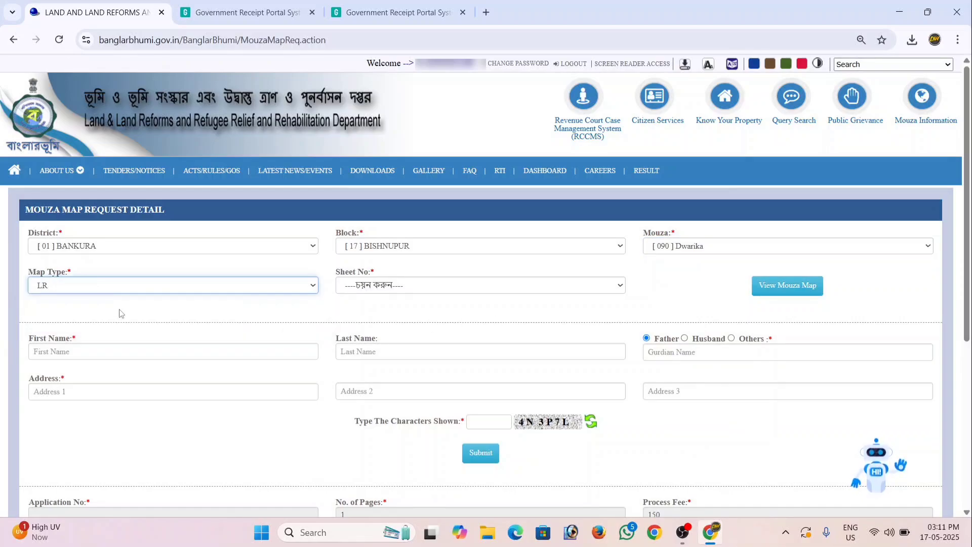
pyautogui.click(382, 286)
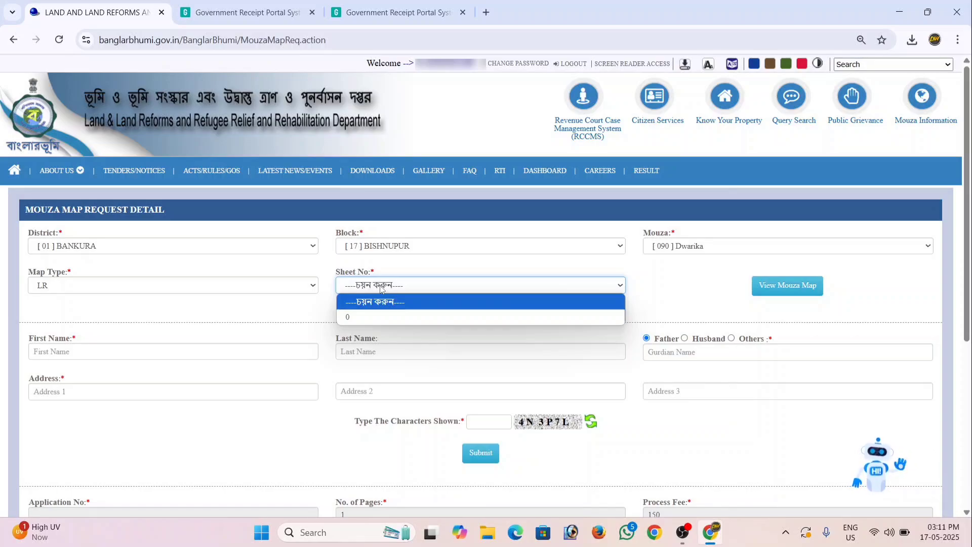
pyautogui.click(376, 317)
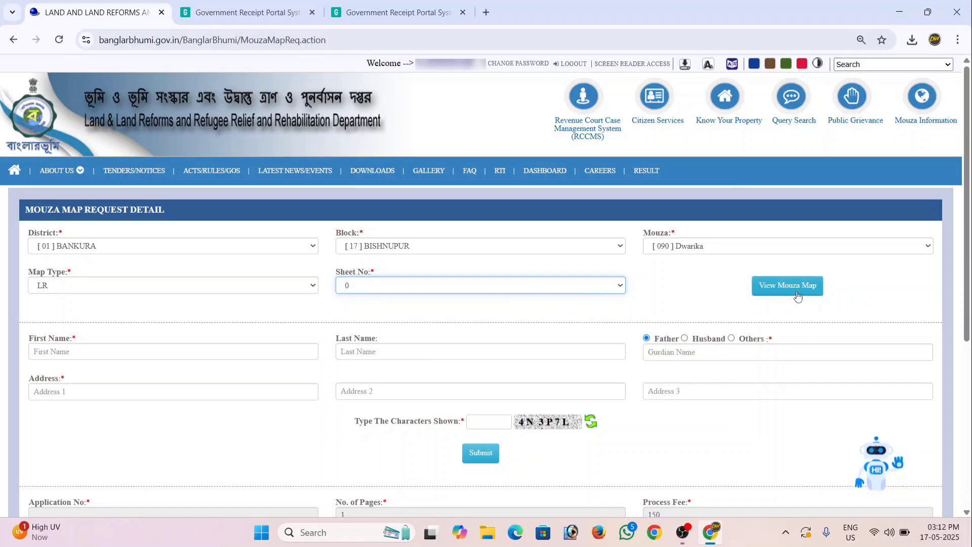
pyautogui.click(800, 292)
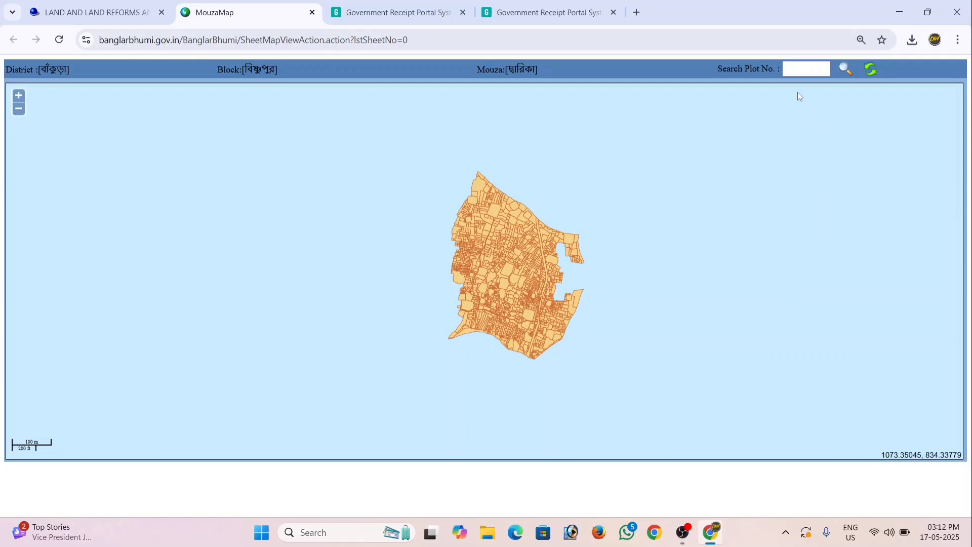
# Step: Search the Dwarika mouza map for plot number 1901
pyautogui.click(799, 69)
pyautogui.click(798, 69)
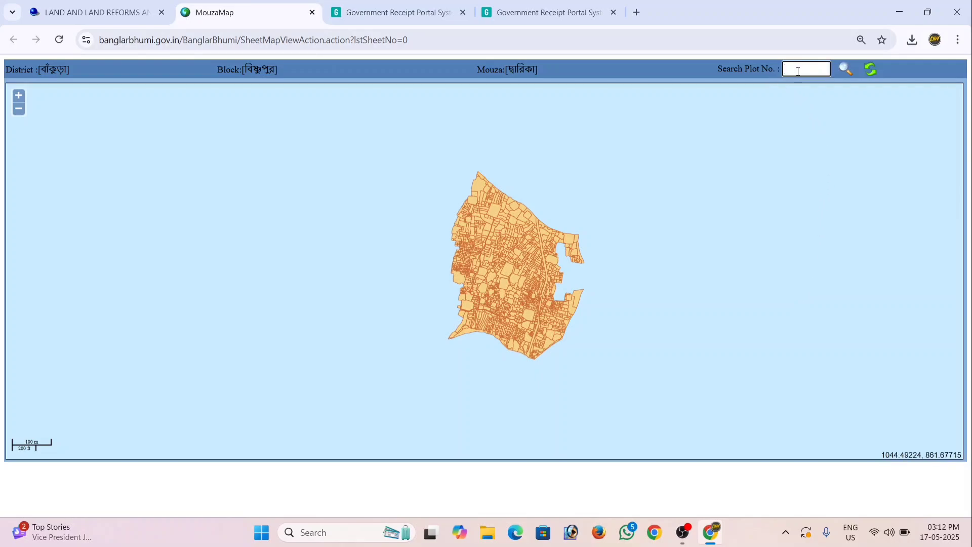
pyautogui.write('1901')
pyautogui.click(852, 69)
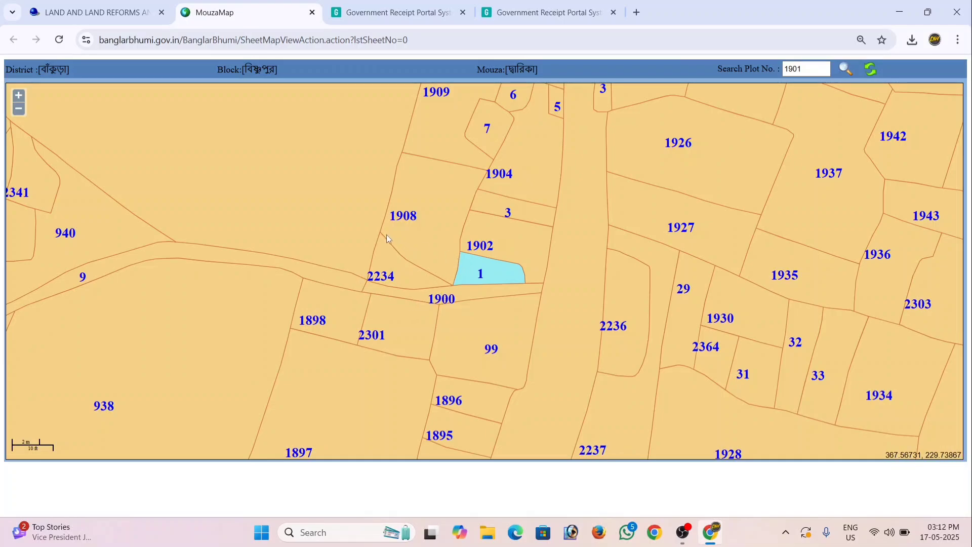
# Step: Return to the map request form, submit the applicant details, and continue with SBI Epay as the GRIPS payment option
pyautogui.hotkey('ctrl', 'shift', 'Tab')
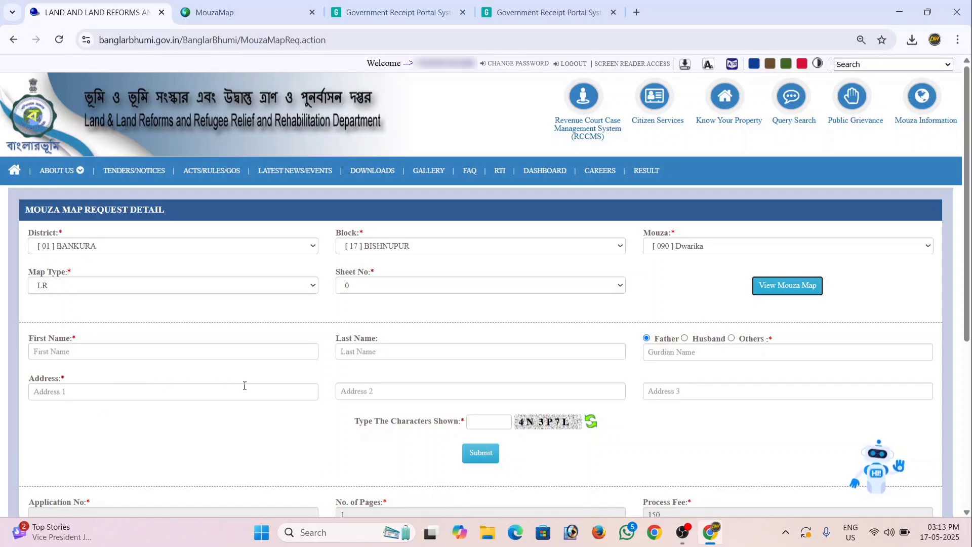
pyautogui.click(492, 455)
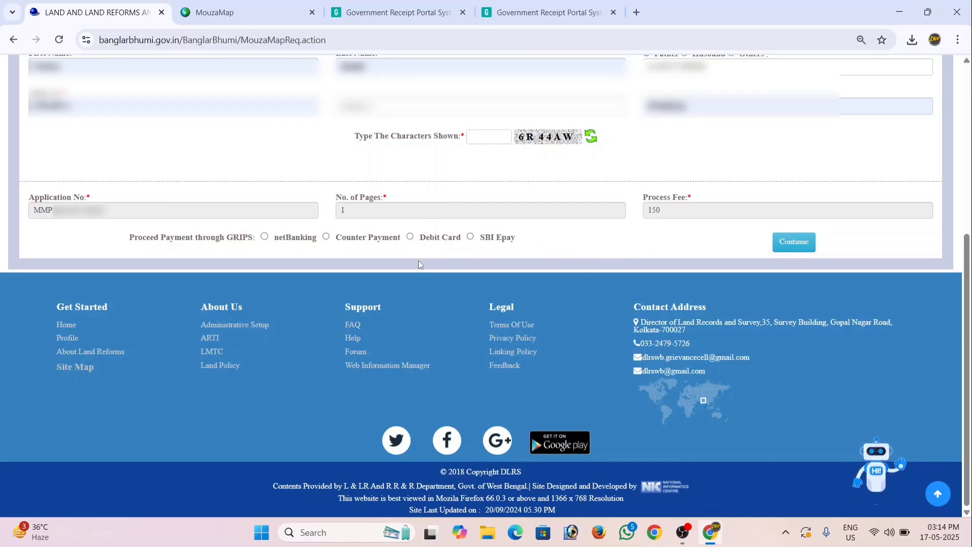
pyautogui.click(470, 237)
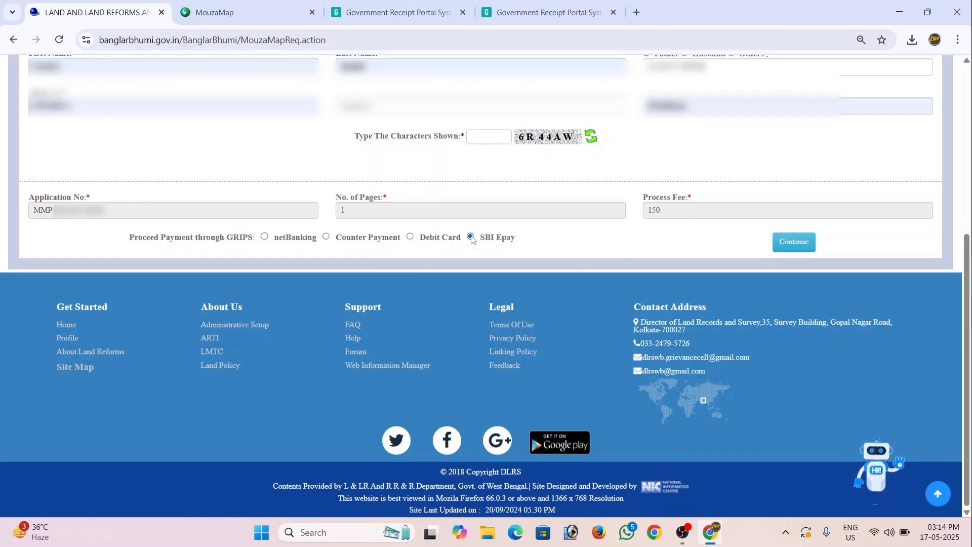
pyautogui.click(787, 246)
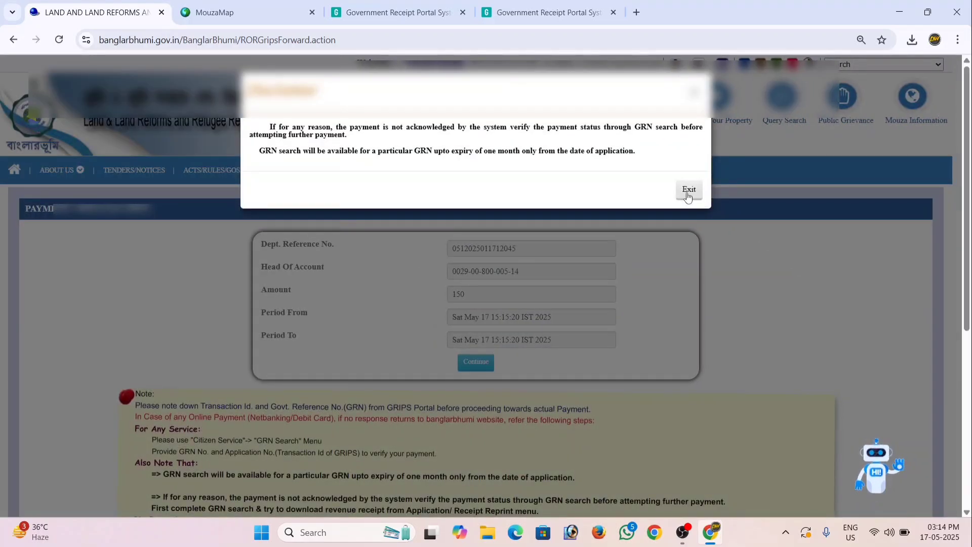
# Step: Dismiss the payment disclaimer, continue to the GRIPS portal, and confirm the payment details as verified and checked
pyautogui.click(687, 191)
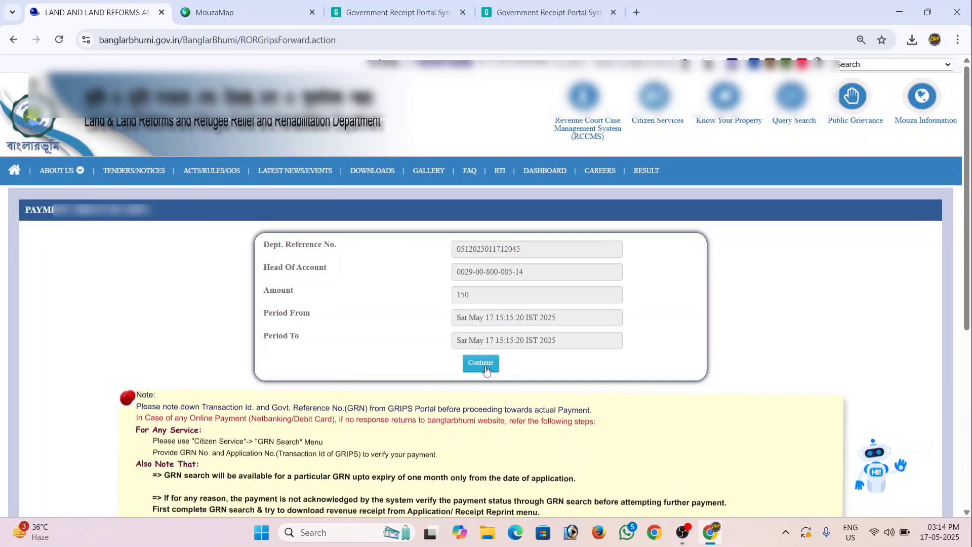
pyautogui.click(488, 369)
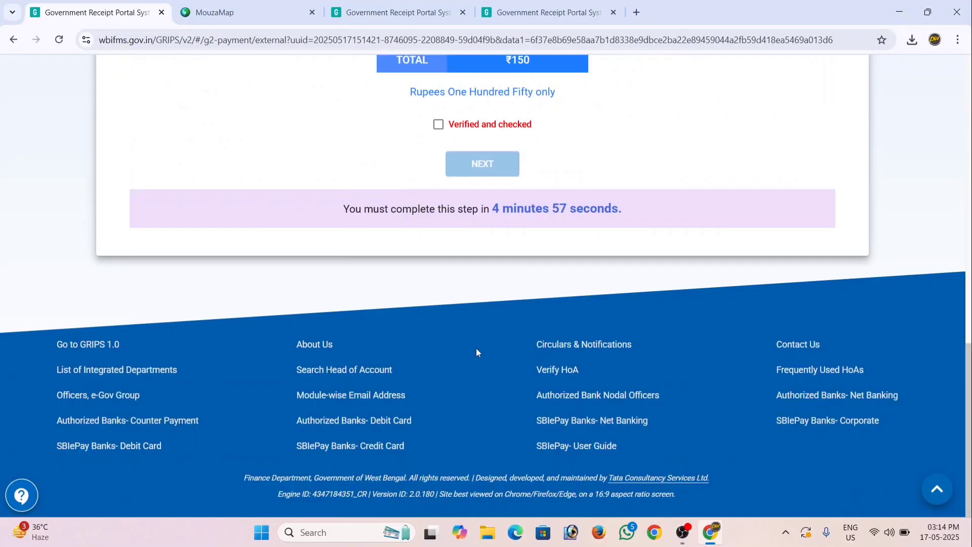
pyautogui.click(444, 127)
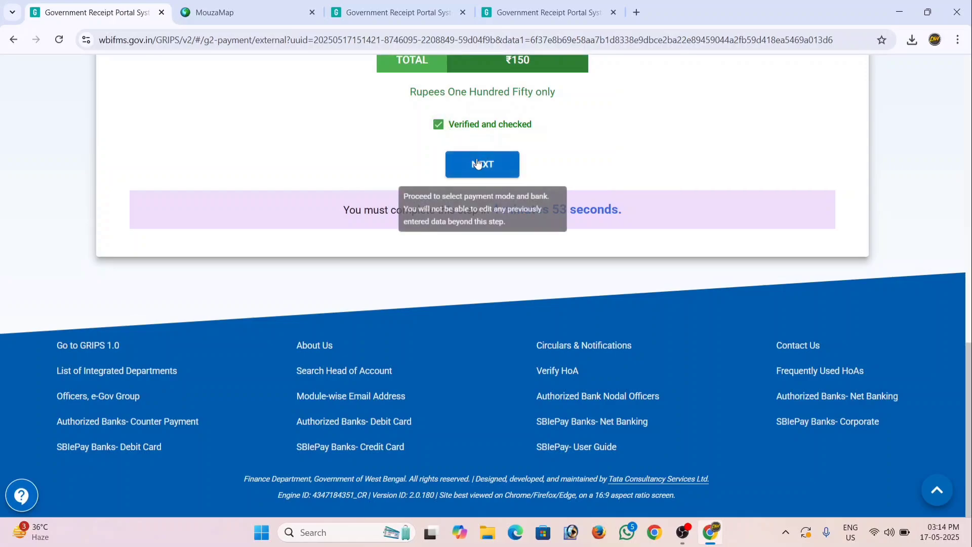
pyautogui.click(480, 165)
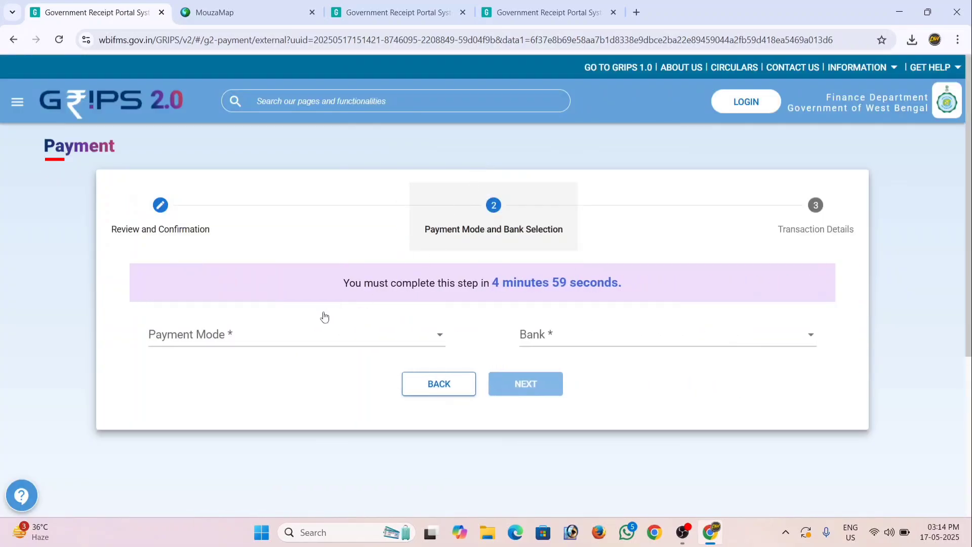
# Step: Choose SBI Epay as the payment mode through Payment Gateway/Bank and proceed to the SBIePay payment page
pyautogui.click(247, 339)
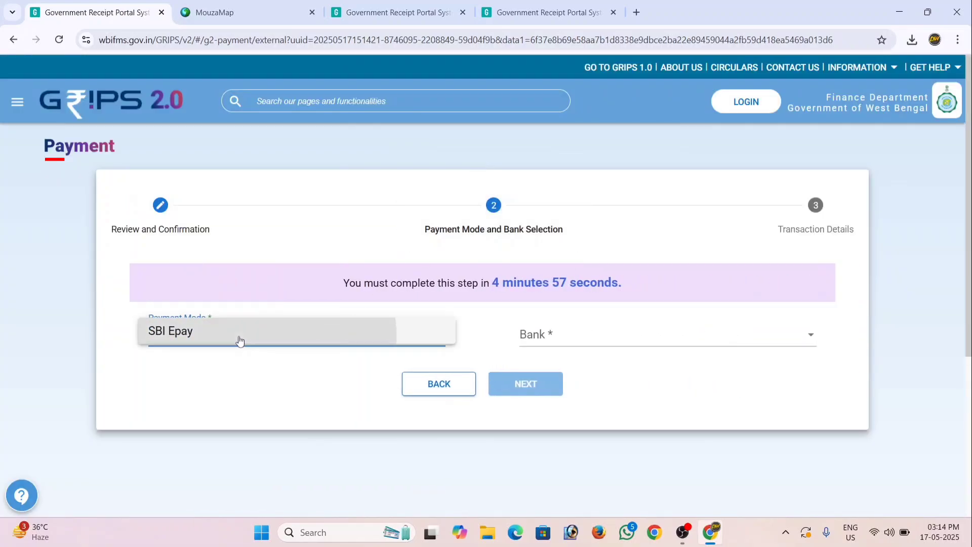
pyautogui.click(242, 342)
pyautogui.click(563, 335)
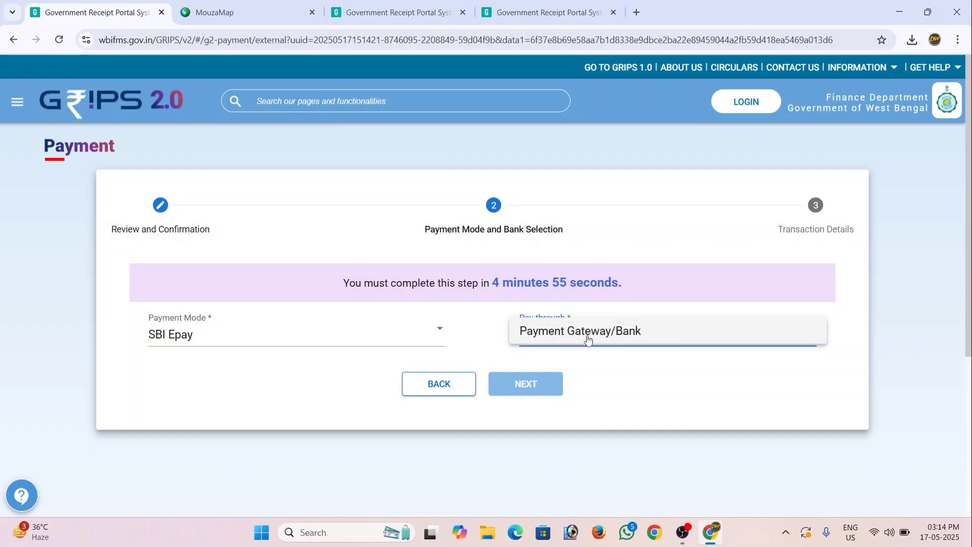
pyautogui.click(585, 338)
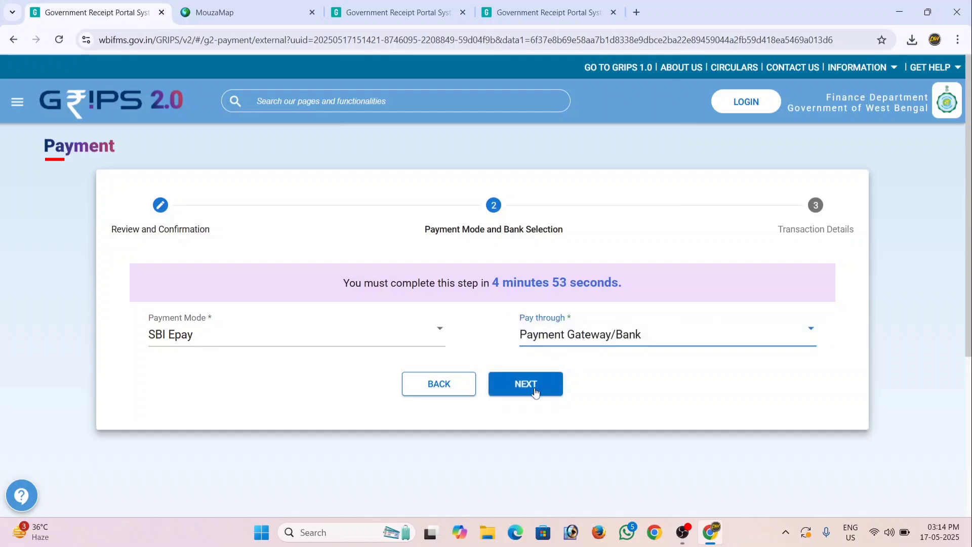
pyautogui.click(534, 387)
pyautogui.click(523, 203)
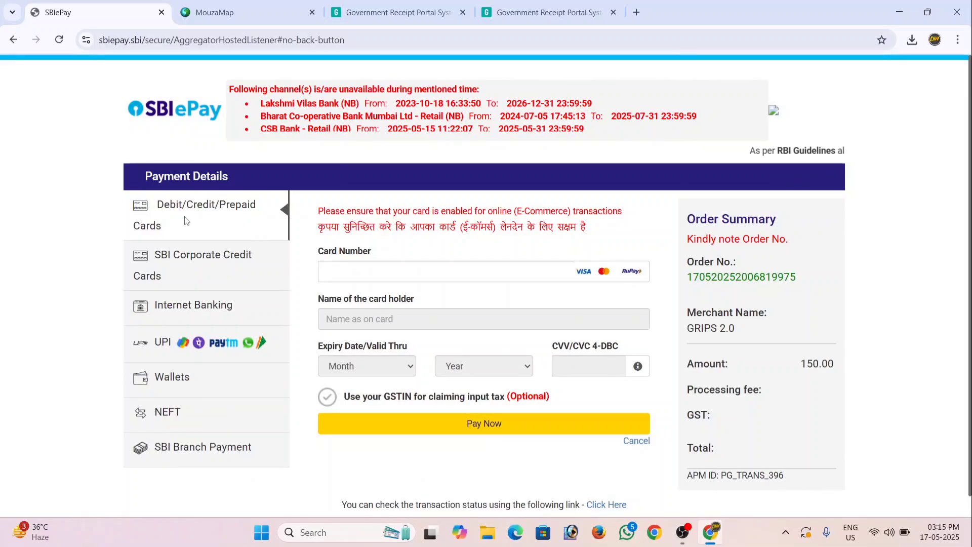
# Step: Choose UPI QR as the UPI payment option and start the payment
pyautogui.click(183, 353)
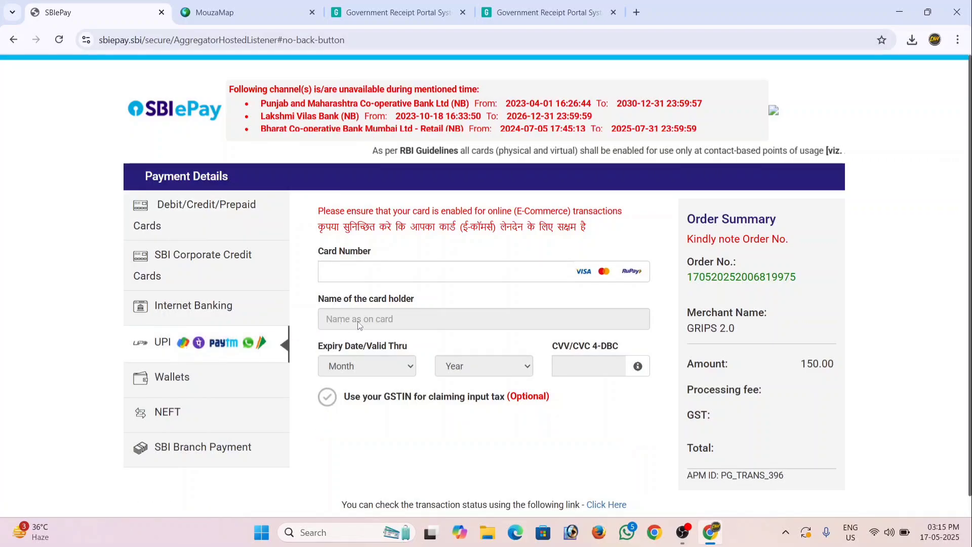
pyautogui.click(416, 242)
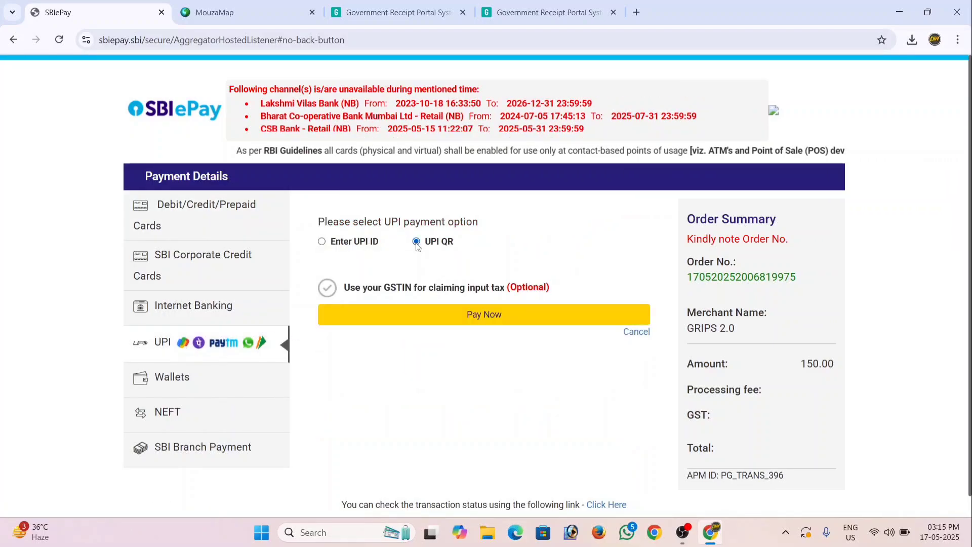
pyautogui.click(482, 319)
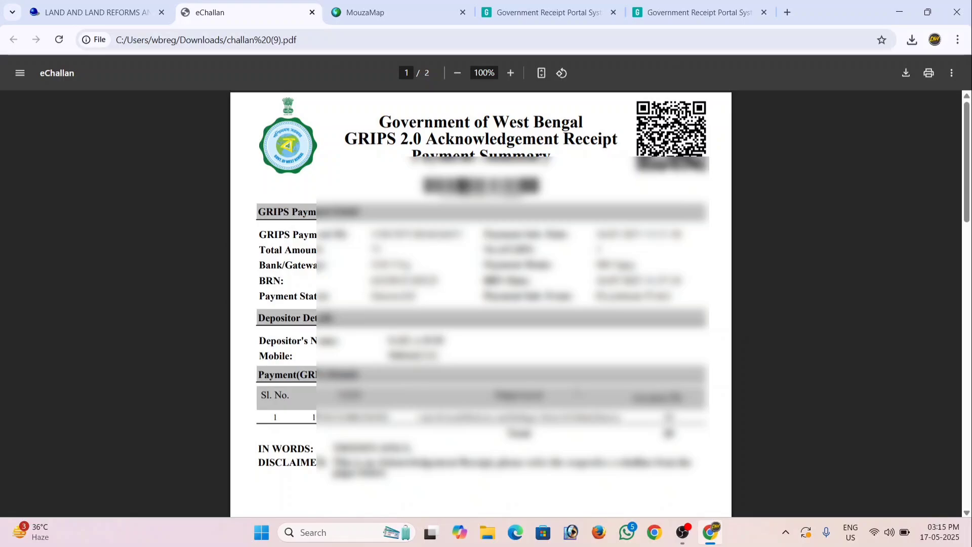
# Step: Return to the Banglarbhumi home page and open the GRN Search from the citizen services
pyautogui.hotkey('ctrl', 'shift', 'Tab')
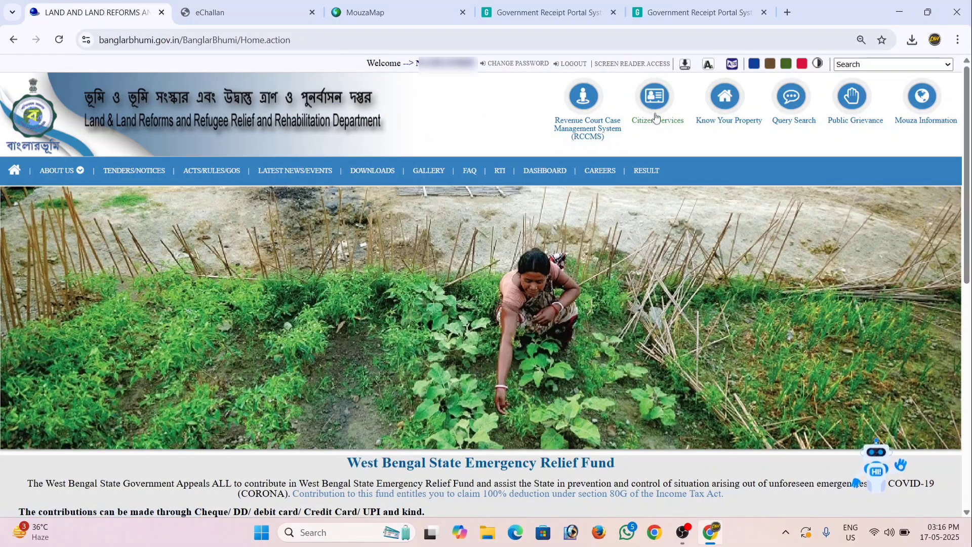
pyautogui.click(654, 118)
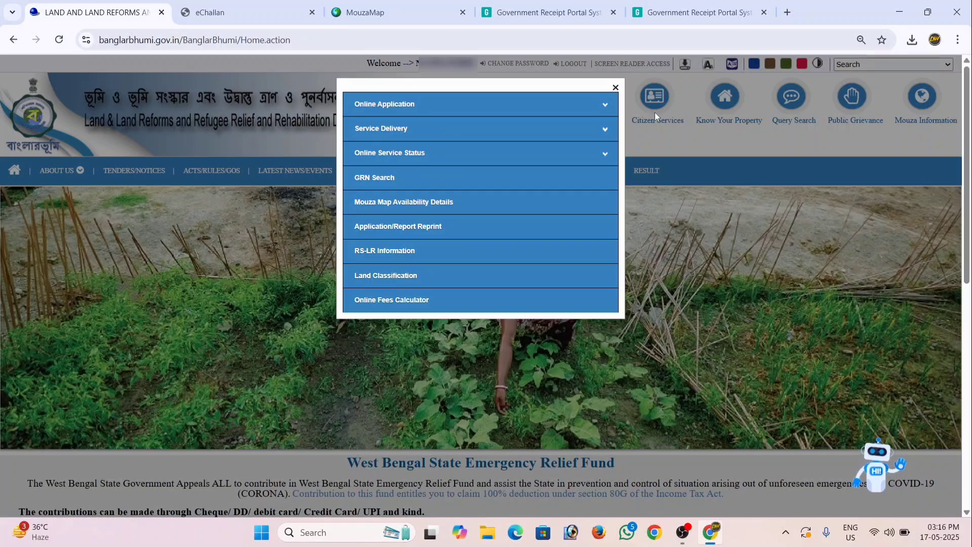
pyautogui.click(373, 178)
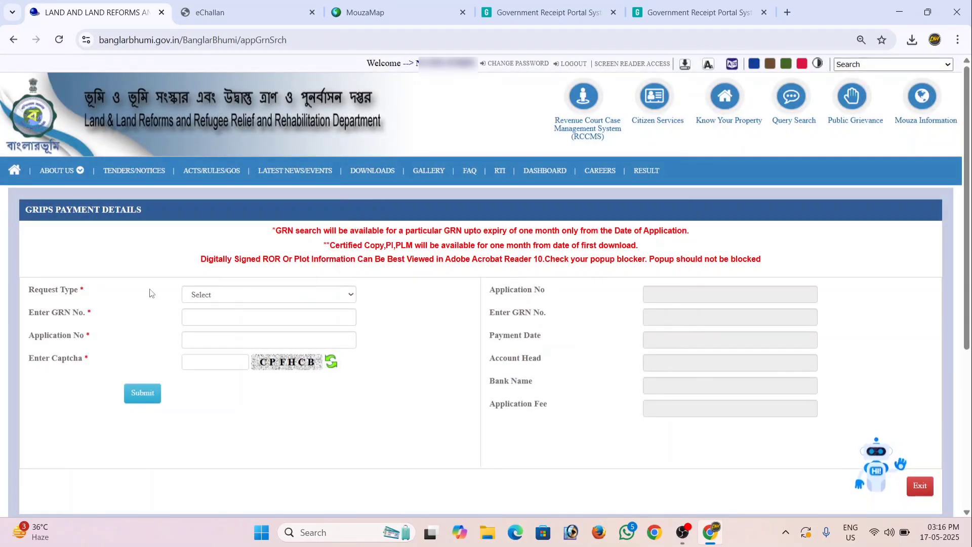
# Step: Submit the ROR/PI/MAP payment search with the GRN, application number and captcha, then continue past the details to the Mouza Map collection notice and highlight it
pyautogui.click(214, 295)
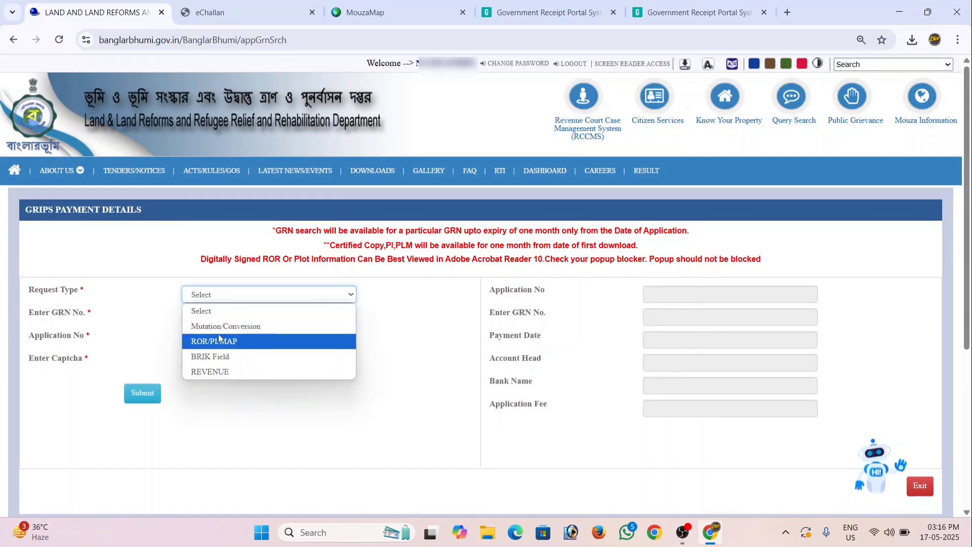
pyautogui.click(245, 349)
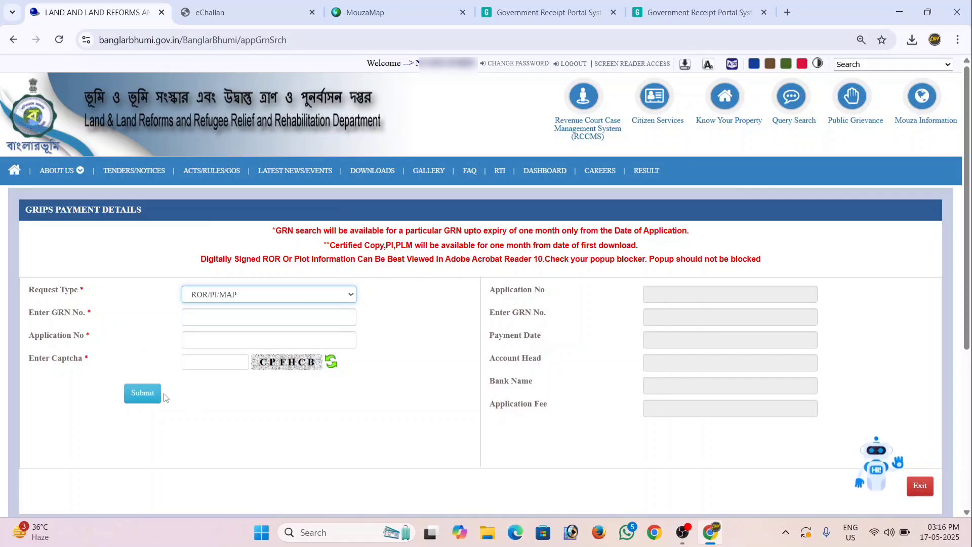
pyautogui.click(157, 394)
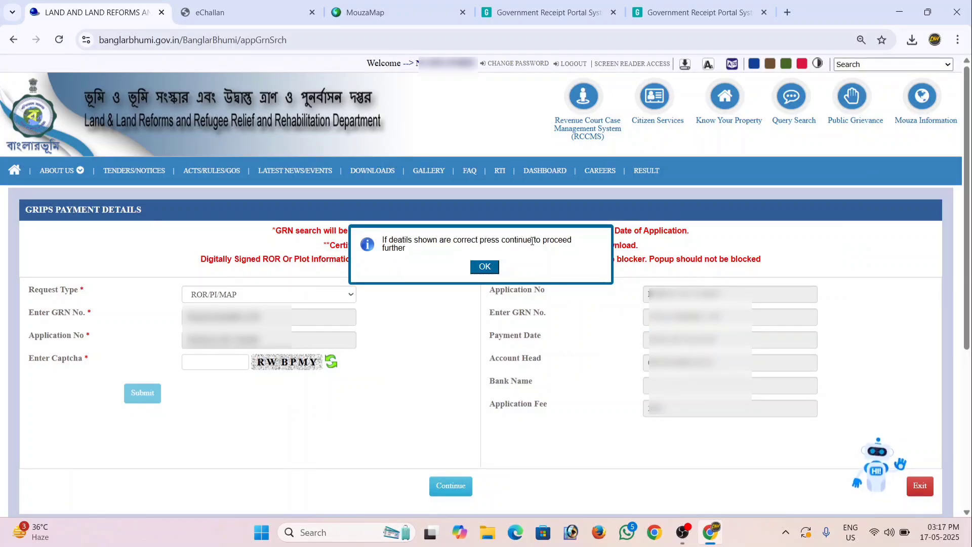
pyautogui.click(484, 268)
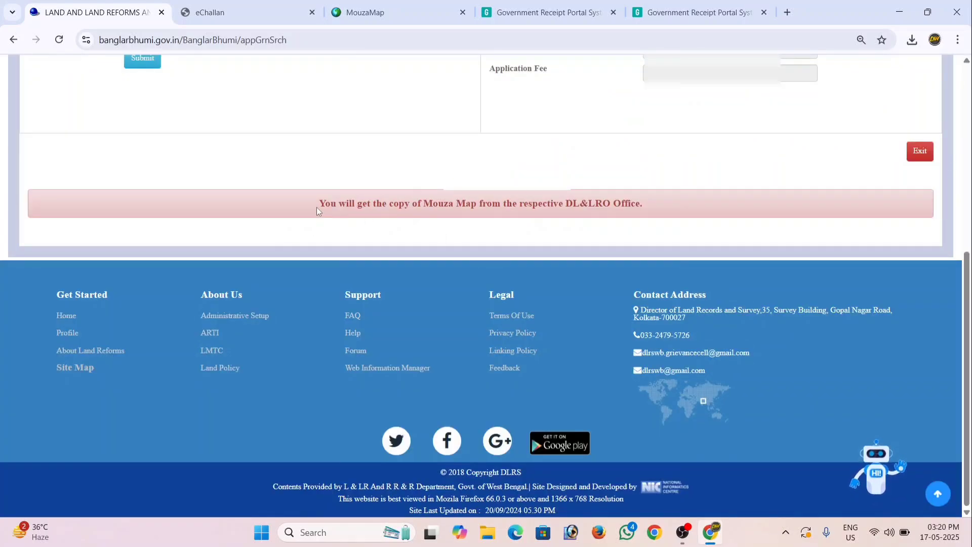
pyautogui.moveTo(316, 208); pyautogui.dragTo(638, 207)
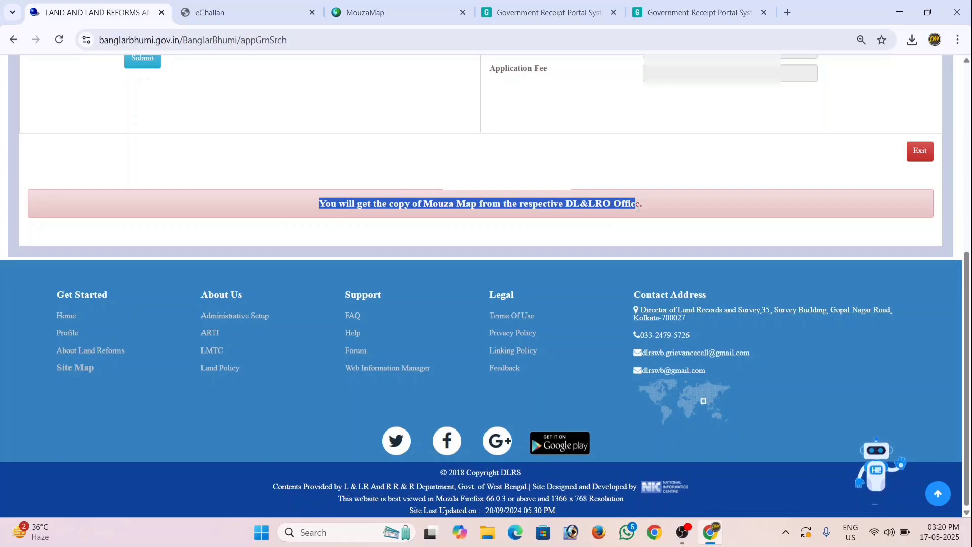